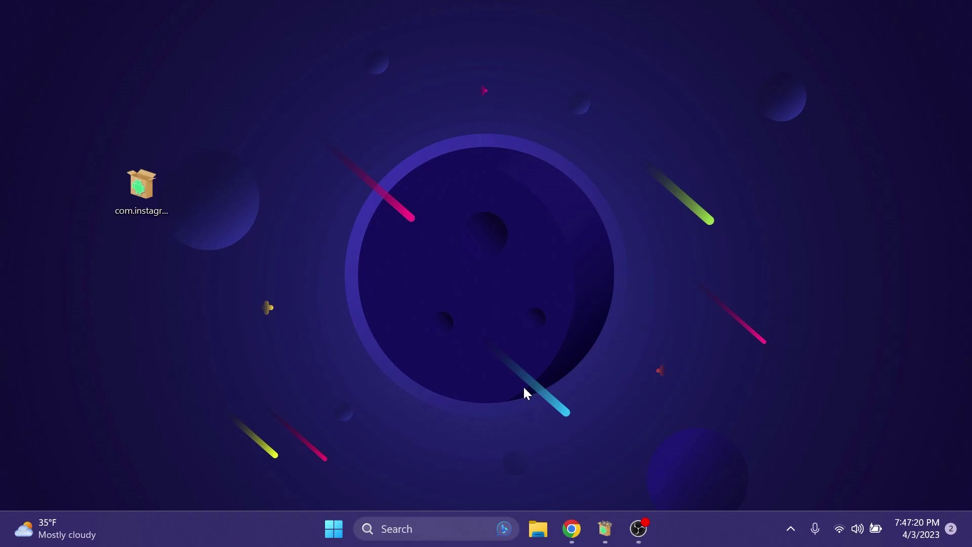
Bring back the itstechbased.com WSA guide in Chrome and scroll through its requirements and setup sections.
click(571, 529)
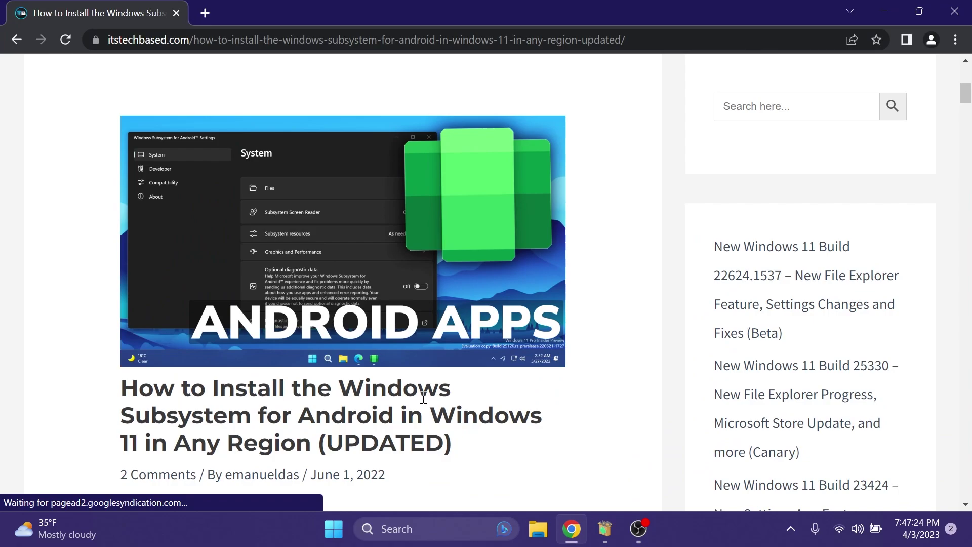
scroll(415, 373, down, 4)
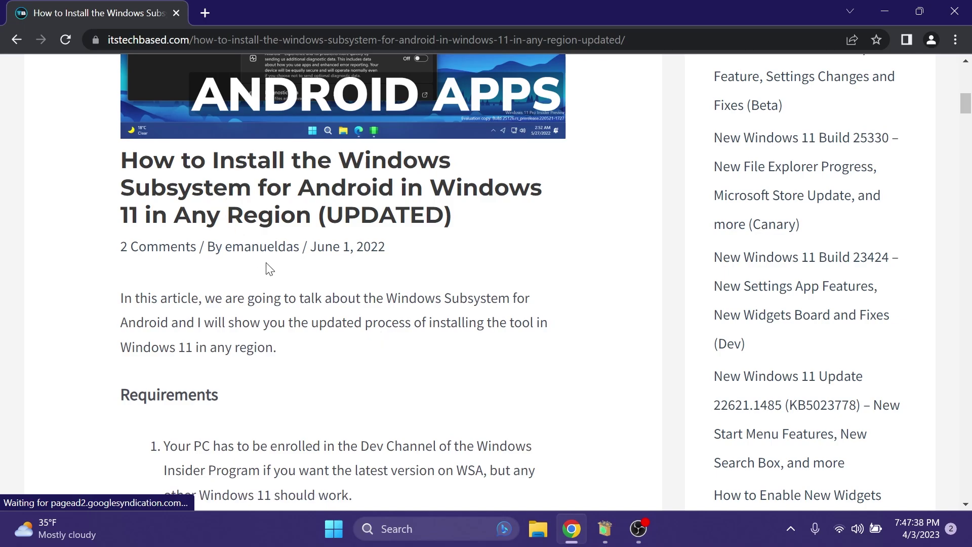
scroll(270, 269, down, 15)
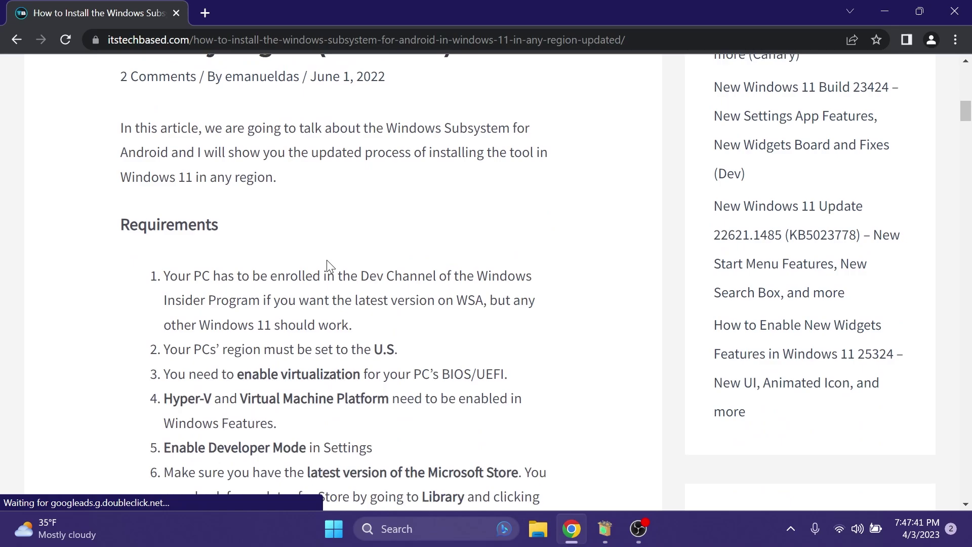
scroll(327, 262, down, 6)
scroll(327, 263, up, 1)
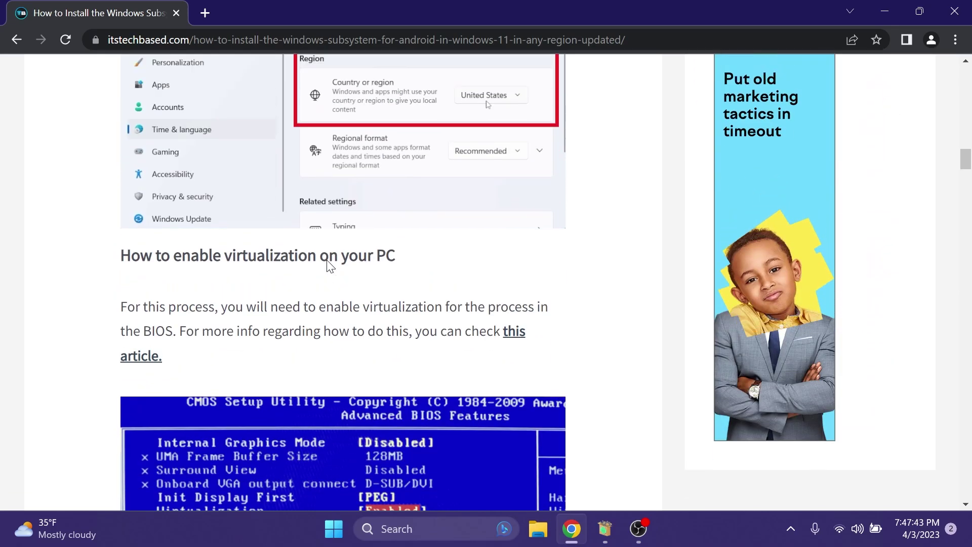
scroll(329, 265, down, 8)
scroll(284, 257, down, 20)
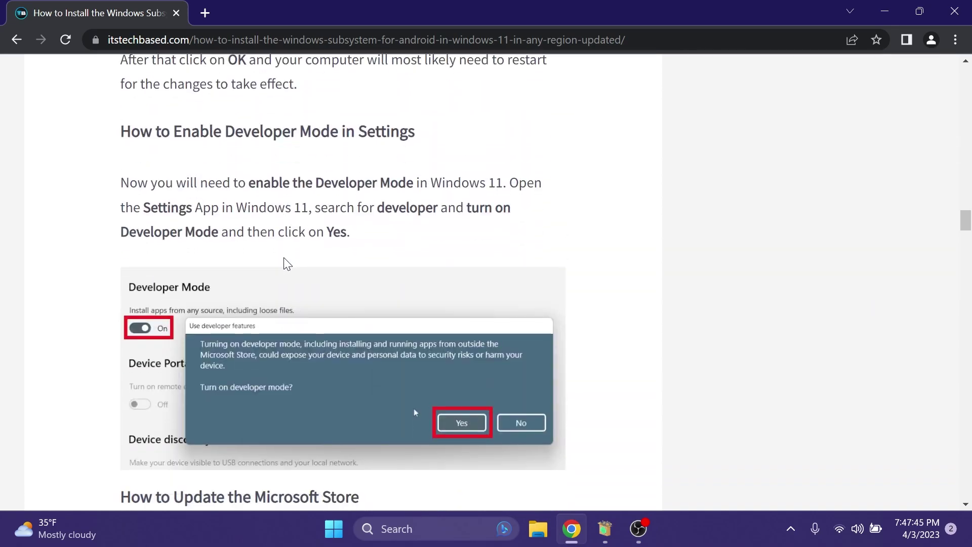
scroll(285, 259, down, 15)
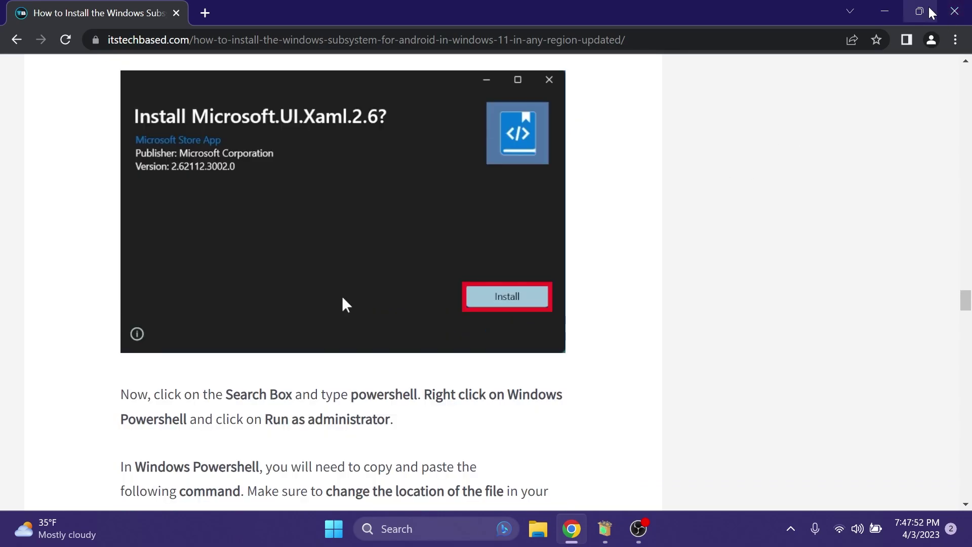
Close Chrome, find Windows Subsystem for Android Settings by searching 'window', open it and move its window aside.
click(954, 11)
click(440, 529)
text(window)
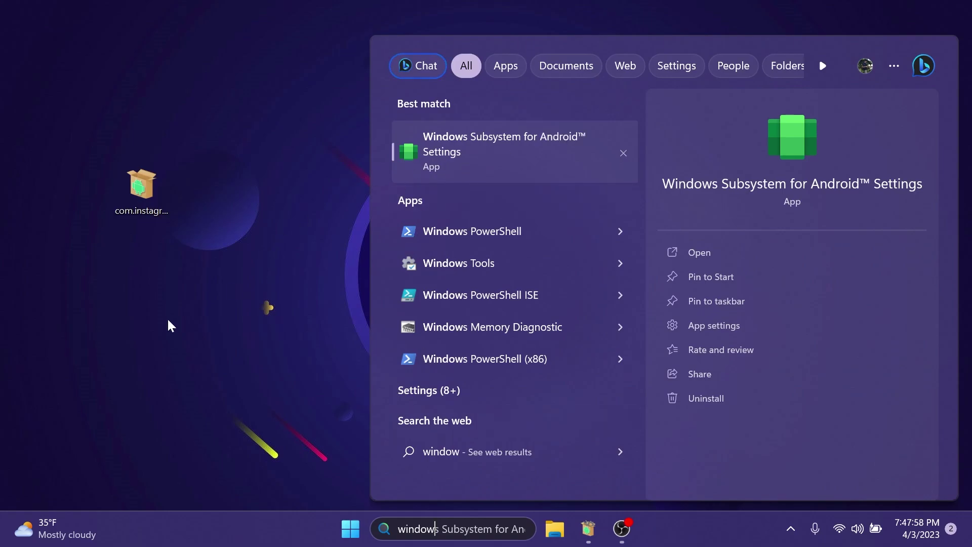
click(504, 152)
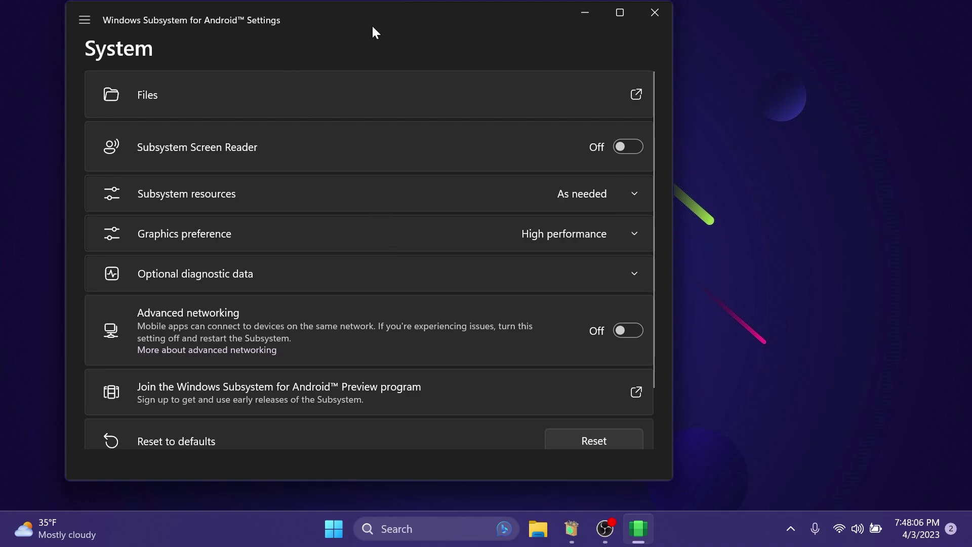
drag(375, 33, 508, 35)
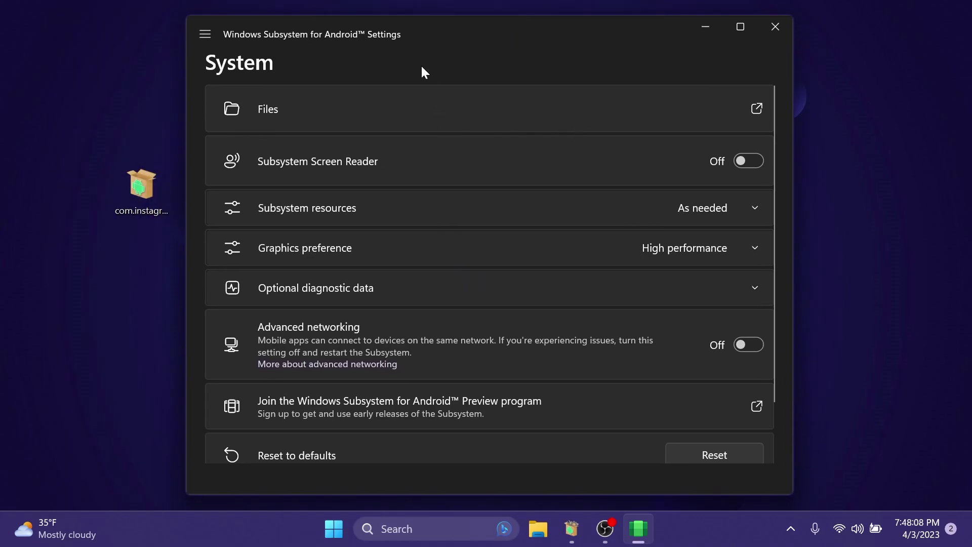
Go to the Developer page and expand and collapse the Developer mode options card.
click(205, 34)
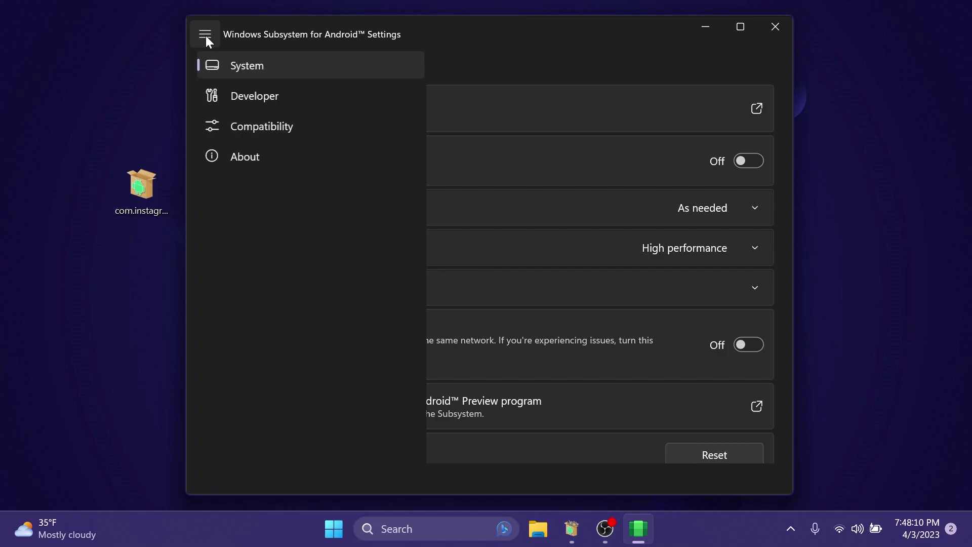
click(269, 97)
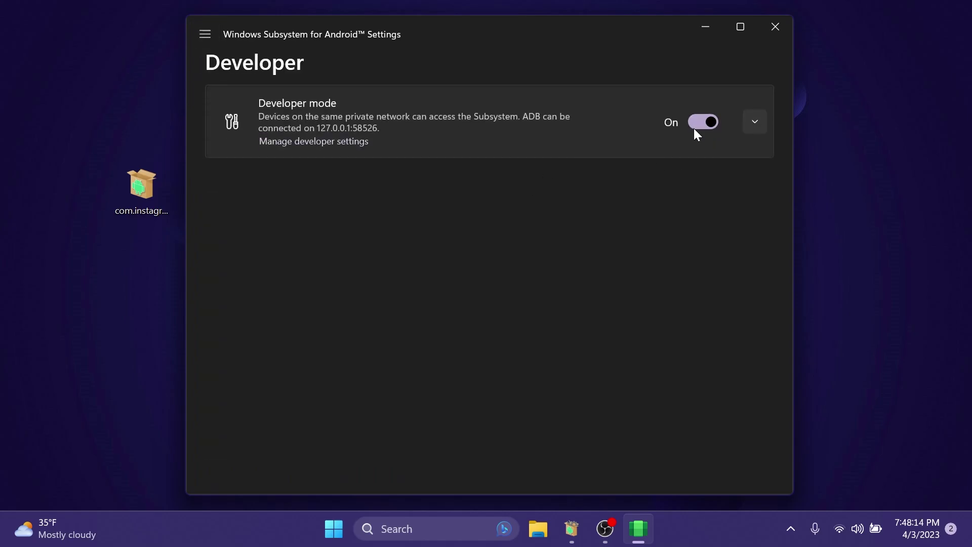
click(756, 126)
click(757, 127)
click(757, 126)
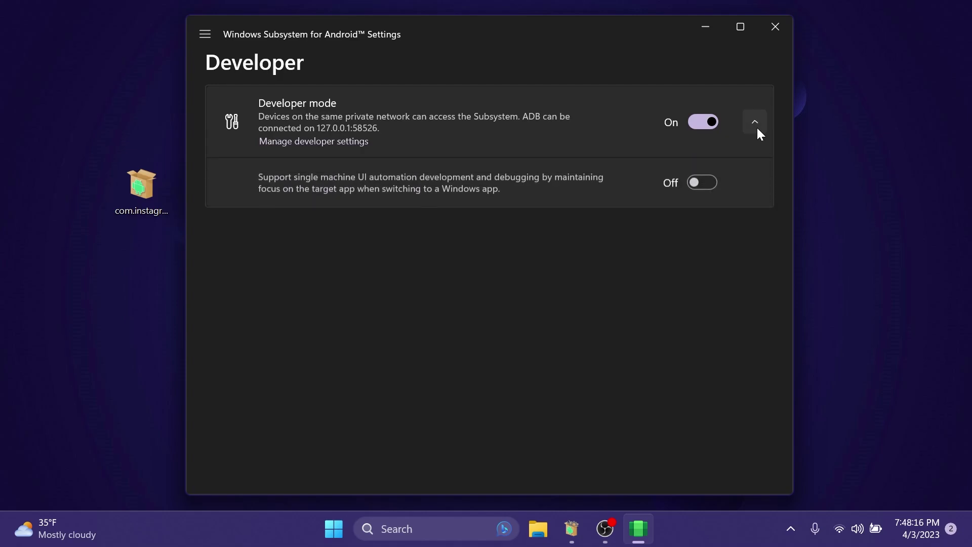
click(756, 127)
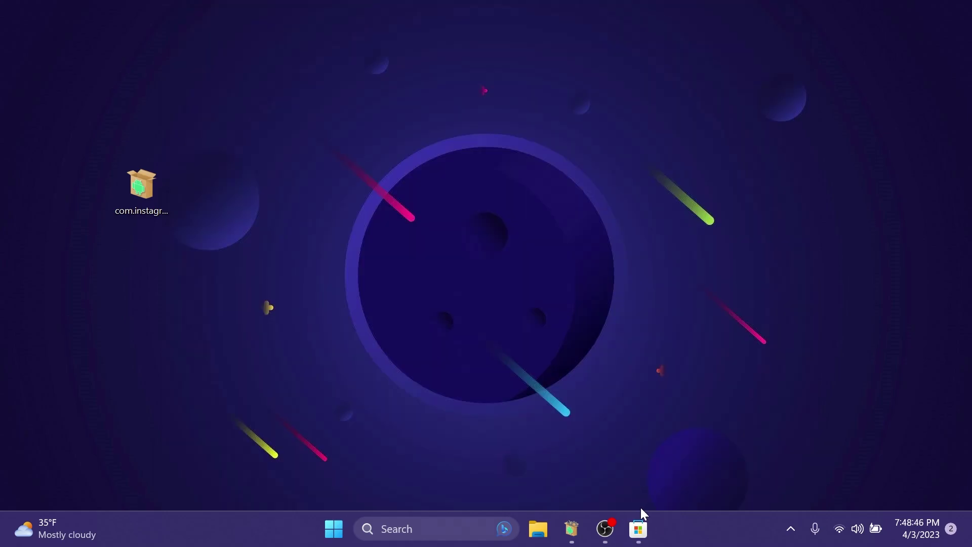
click(639, 513)
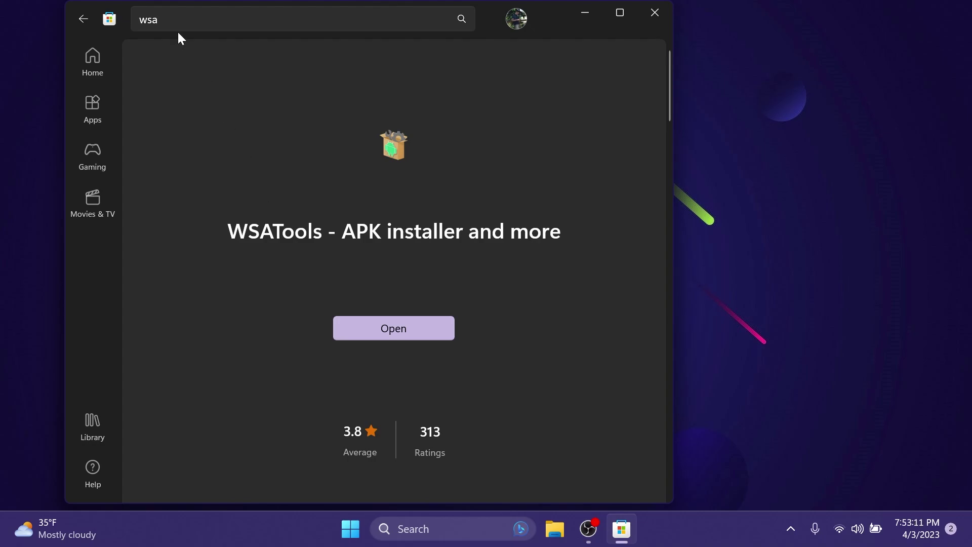
Dismiss the Store search suggestions, minimize Microsoft Store, and launch WSATools from the taskbar.
click(178, 20)
click(549, 156)
click(204, 19)
click(547, 152)
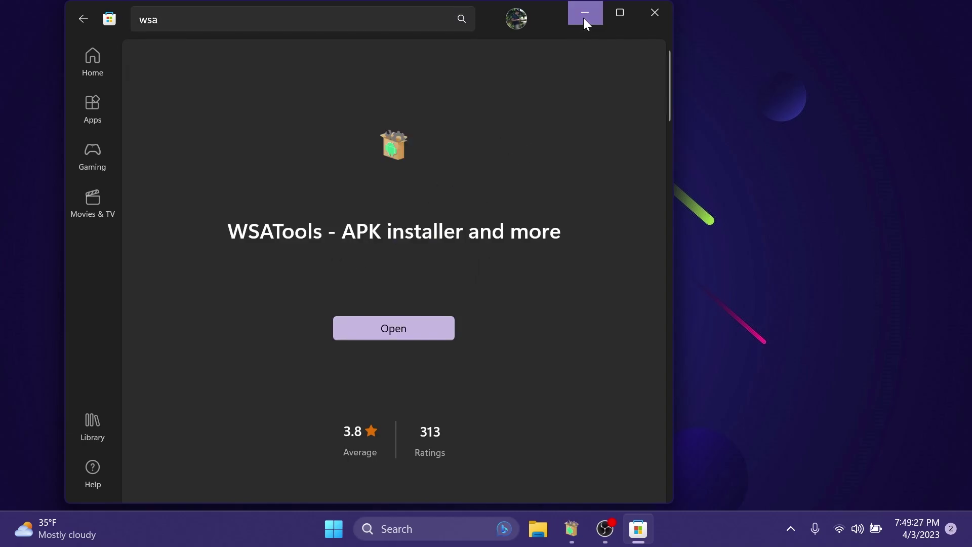
click(584, 12)
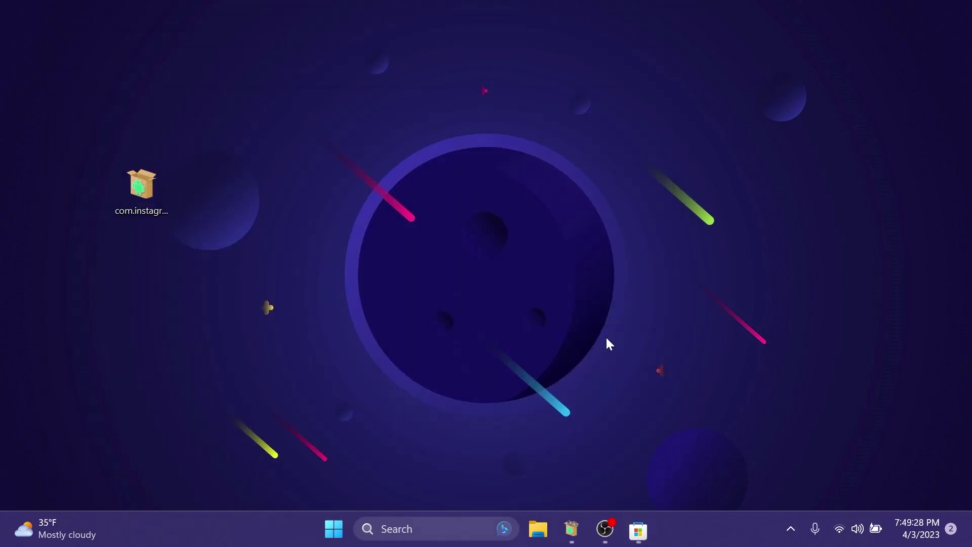
click(572, 529)
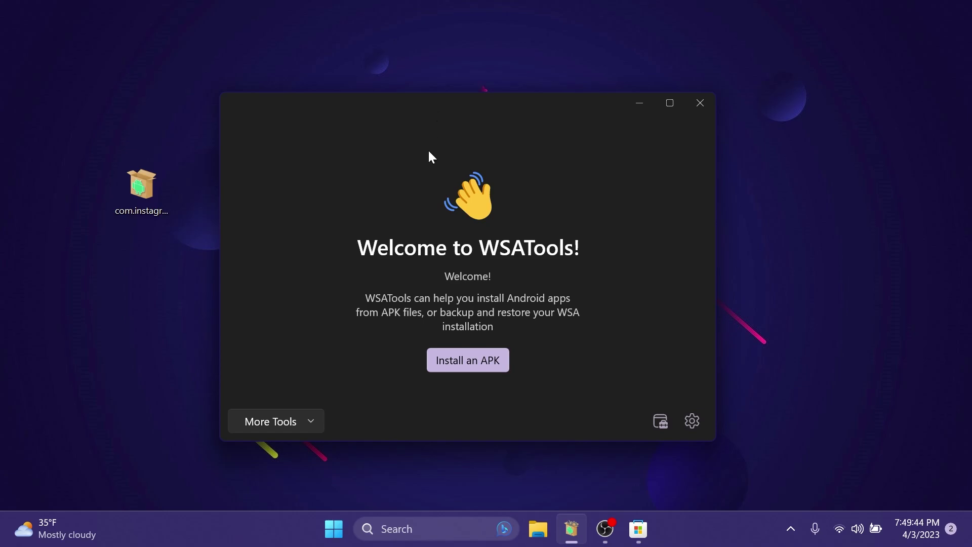
click(308, 428)
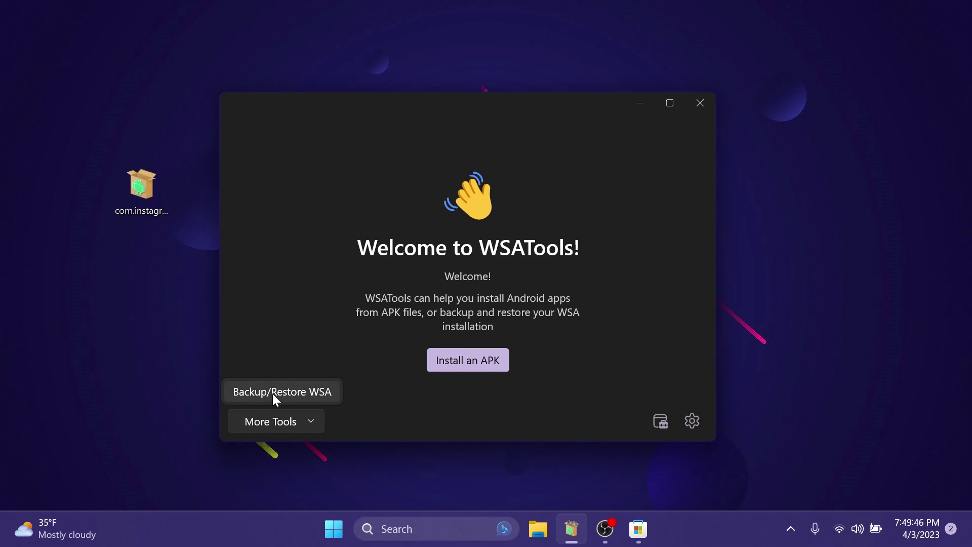
click(304, 394)
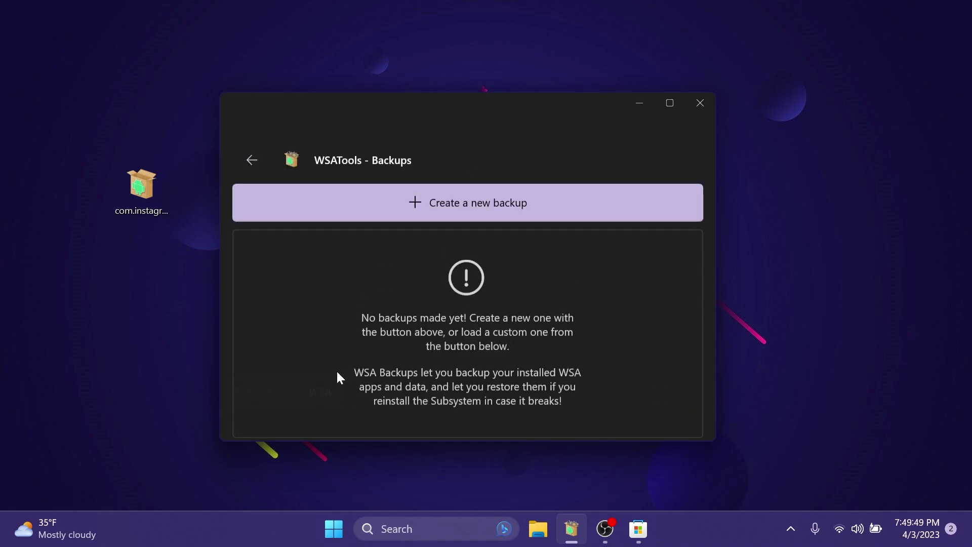
click(472, 160)
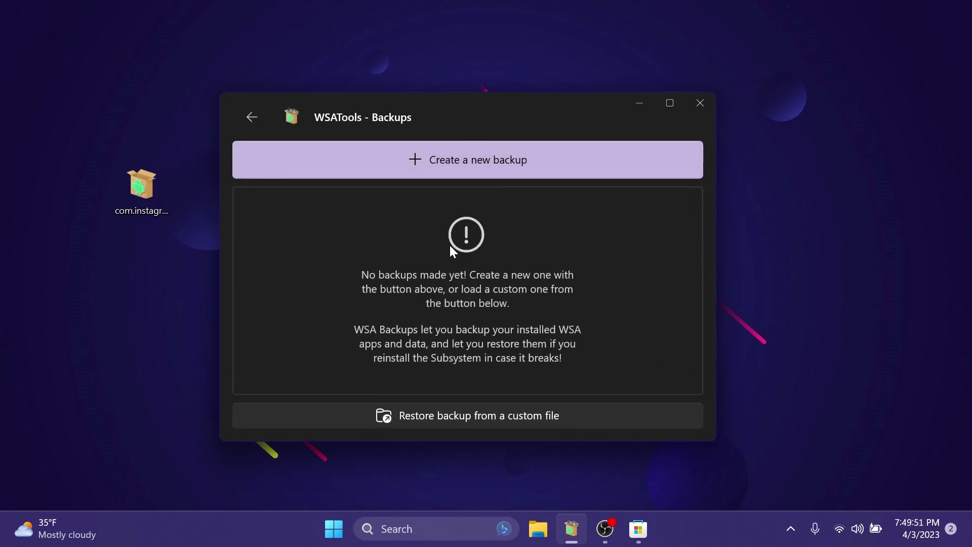
click(250, 119)
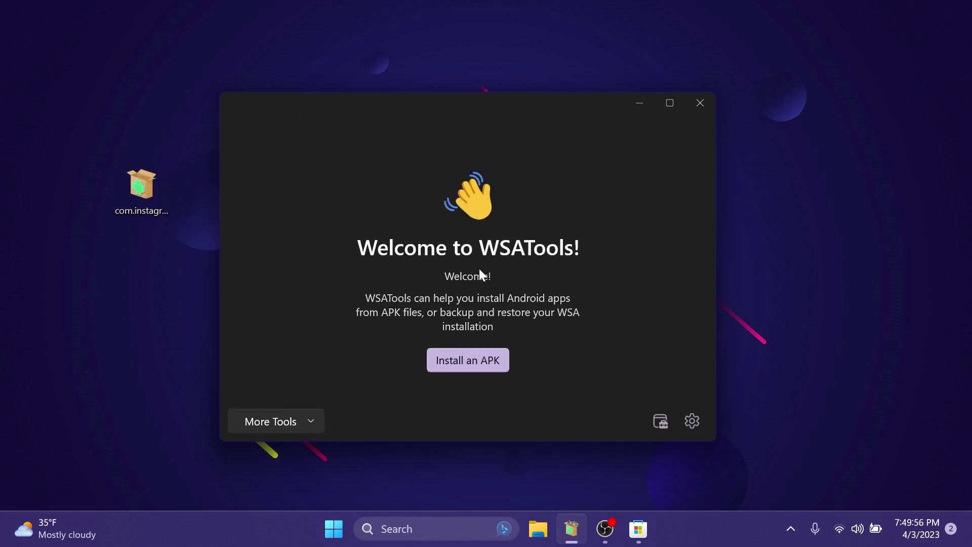
click(193, 126)
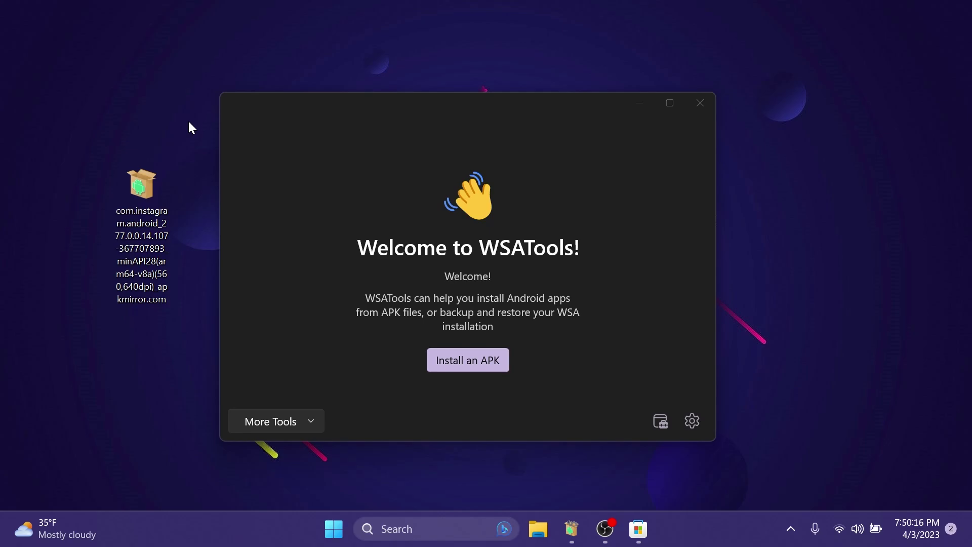
Confirm WSATools' ADB port 58526 matches the WSA Developer settings, then close both settings windows without saving.
click(582, 341)
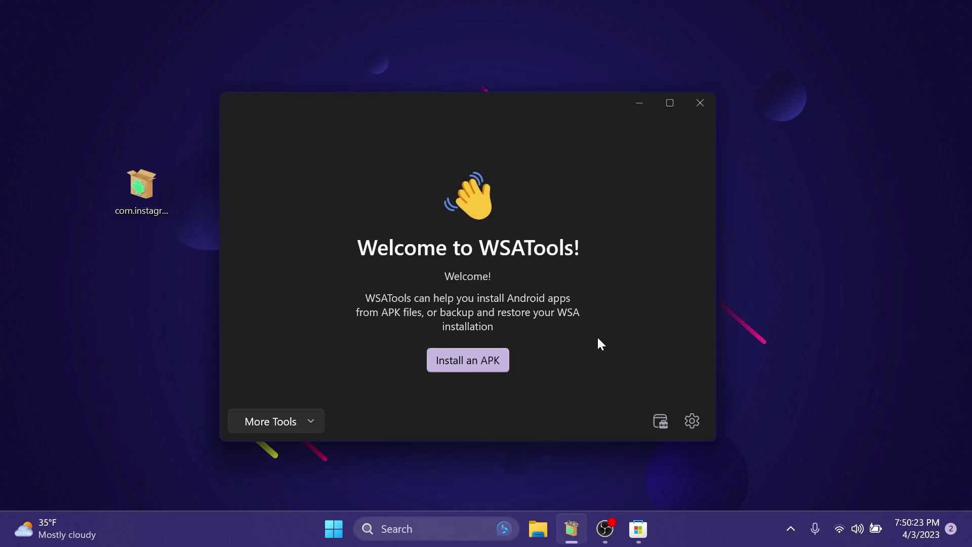
click(692, 421)
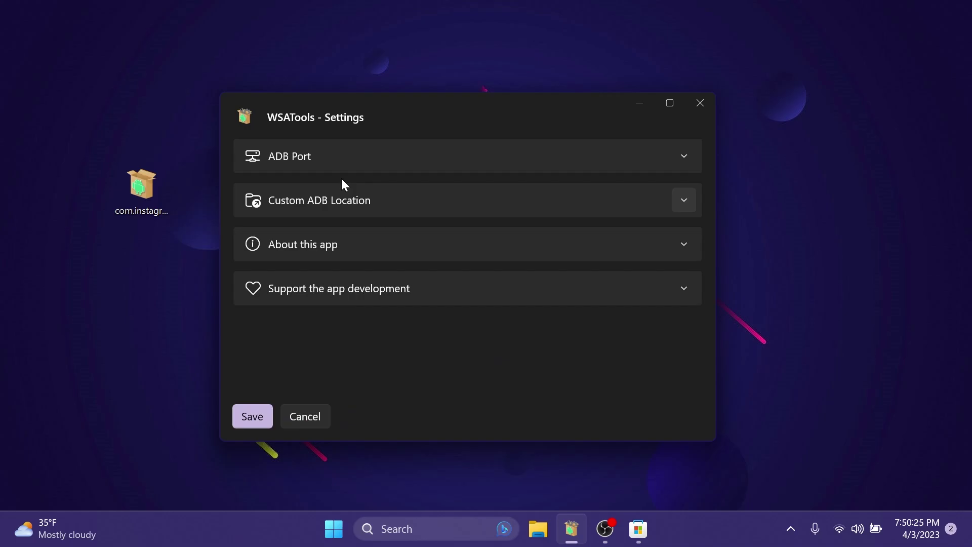
click(327, 159)
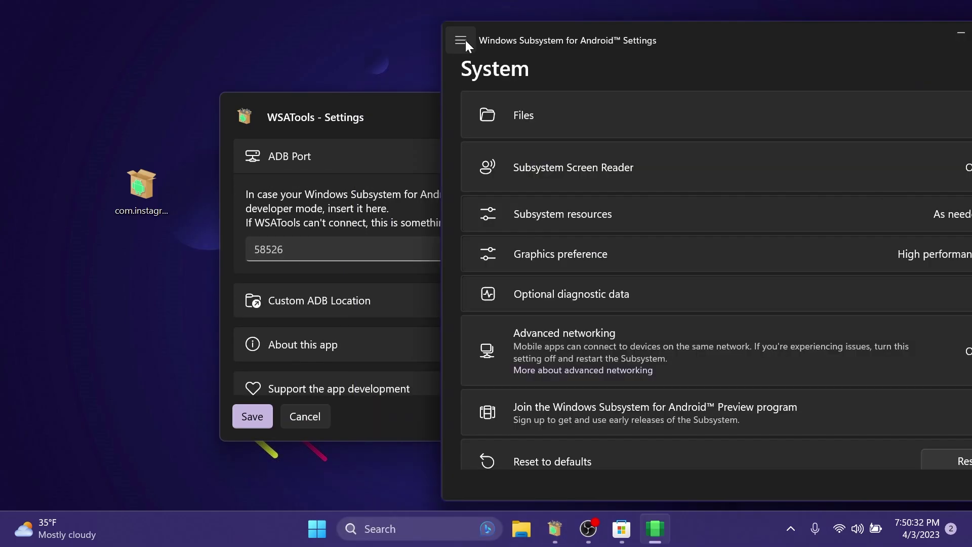
click(466, 40)
click(509, 99)
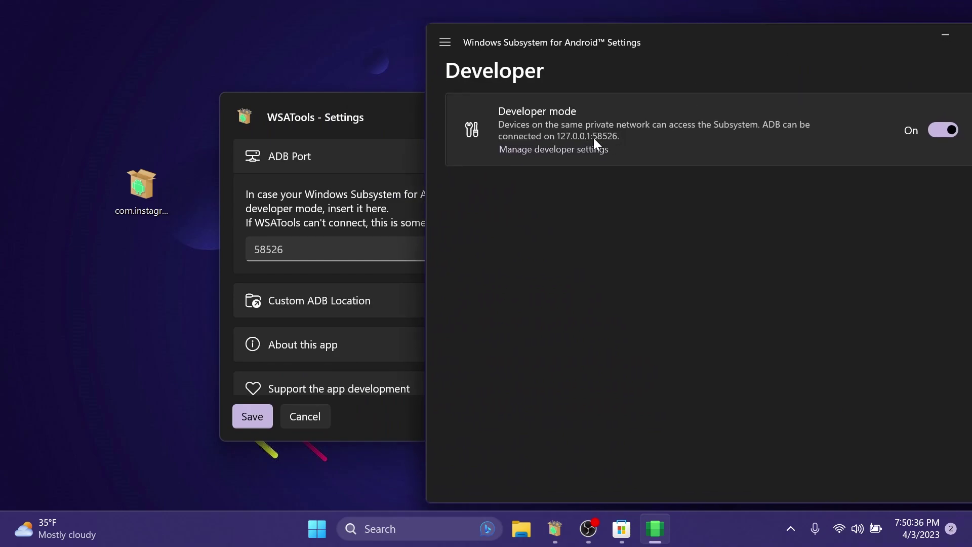
drag(678, 35, 556, 31)
click(891, 34)
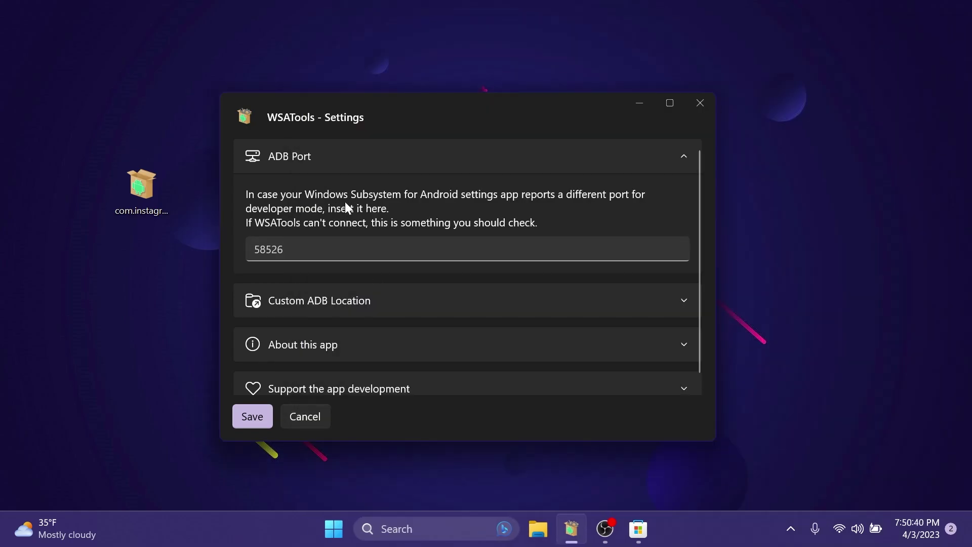
click(306, 417)
Start an APK install, download the missing ADB, and choose Documents > adb as its install folder.
click(466, 358)
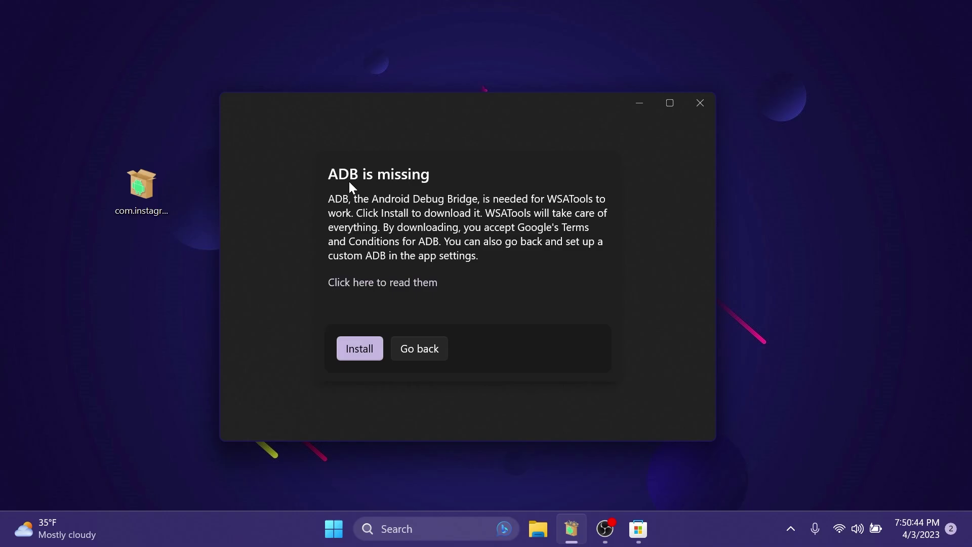
click(362, 347)
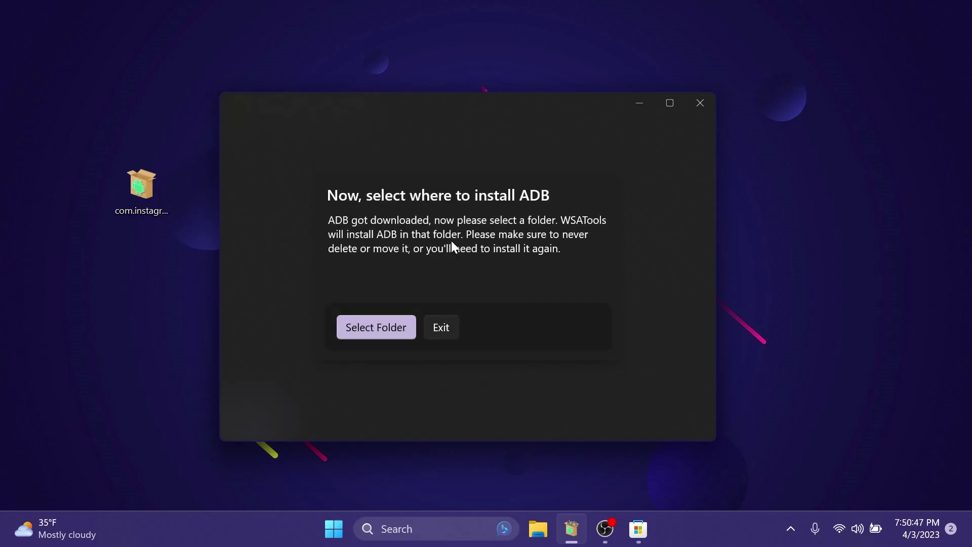
click(384, 336)
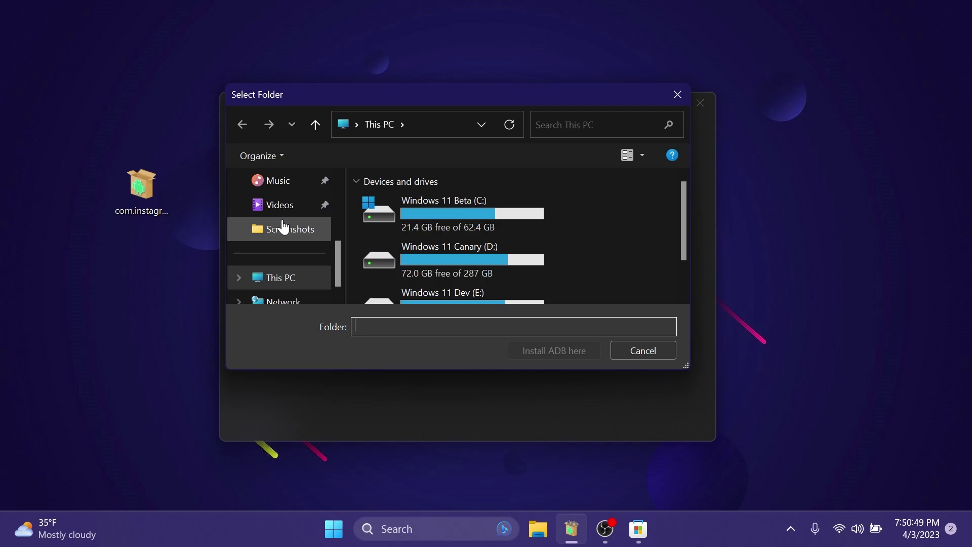
scroll(281, 215, up, 3)
click(282, 212)
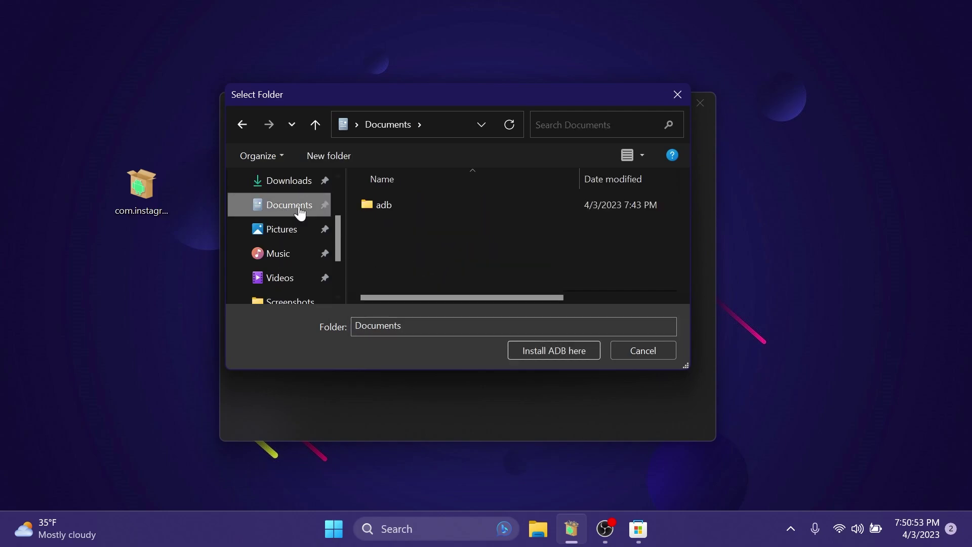
click(361, 211)
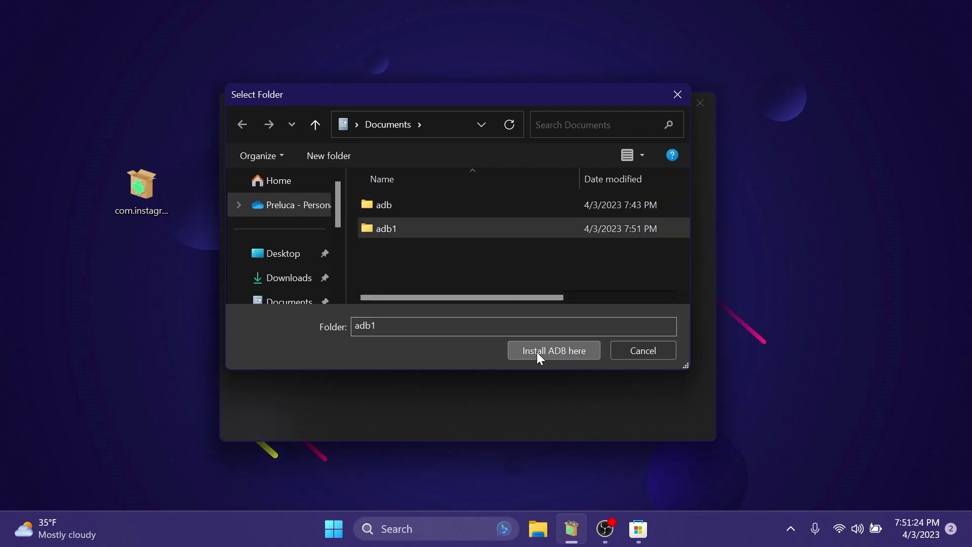
Install ADB into the adb folder, then load the Desktop Instagram APK (277.0.0.14.107) and install it.
click(537, 354)
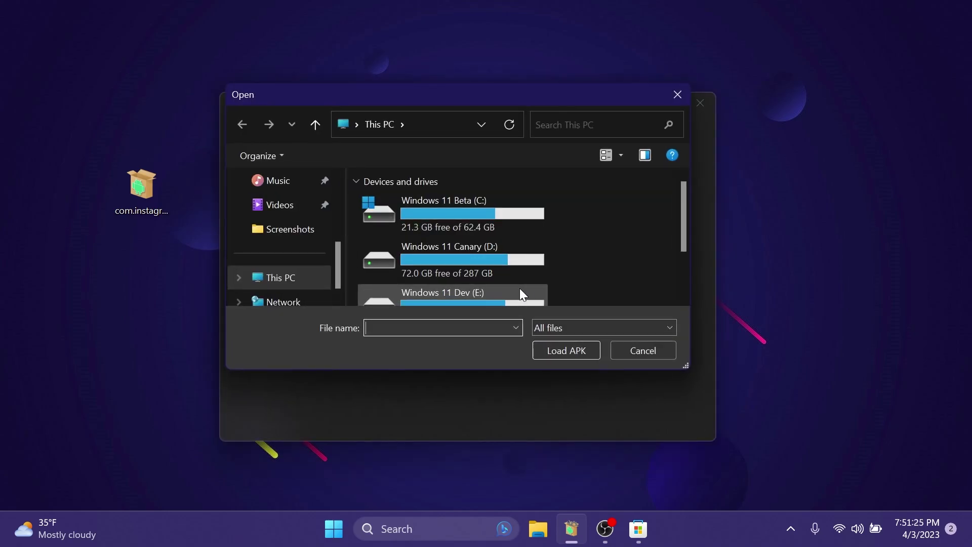
scroll(279, 215, up, 3)
click(287, 211)
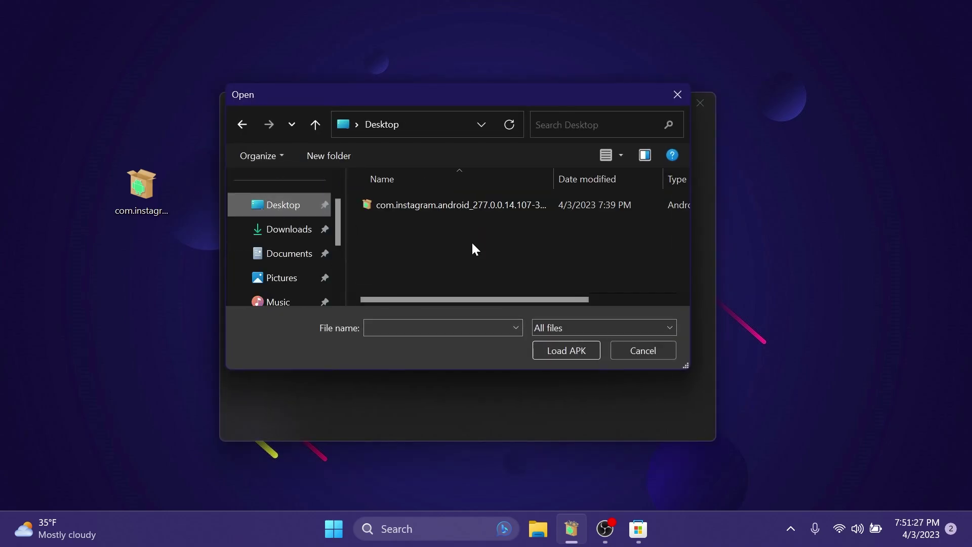
click(455, 206)
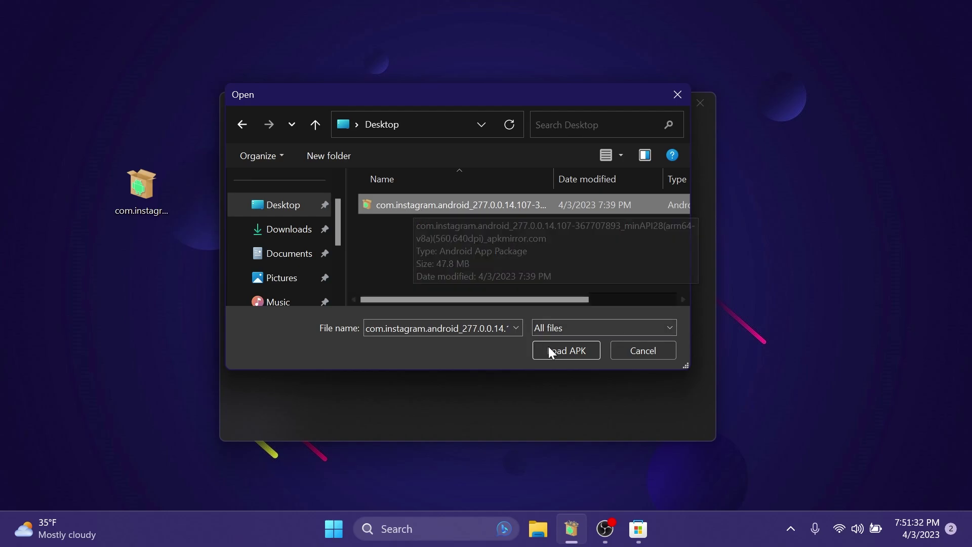
click(560, 352)
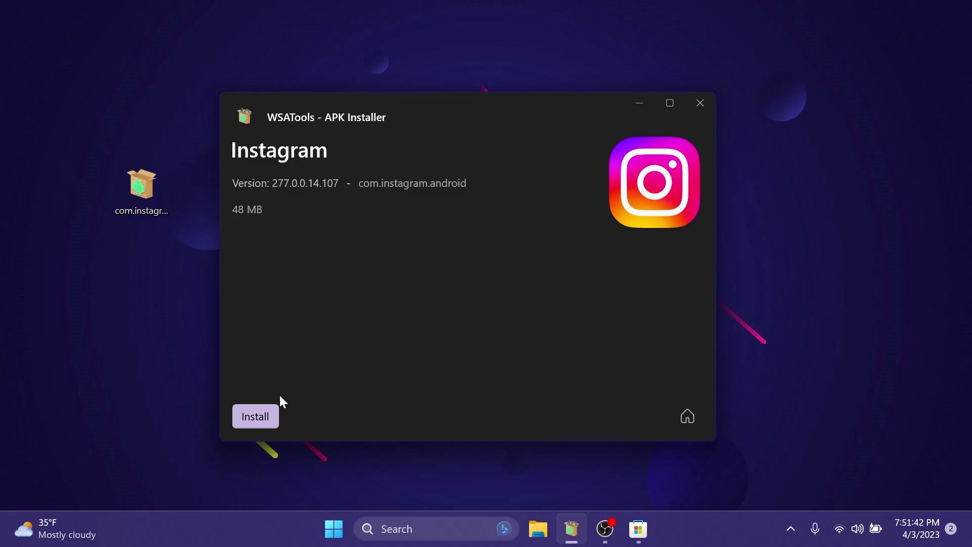
click(273, 412)
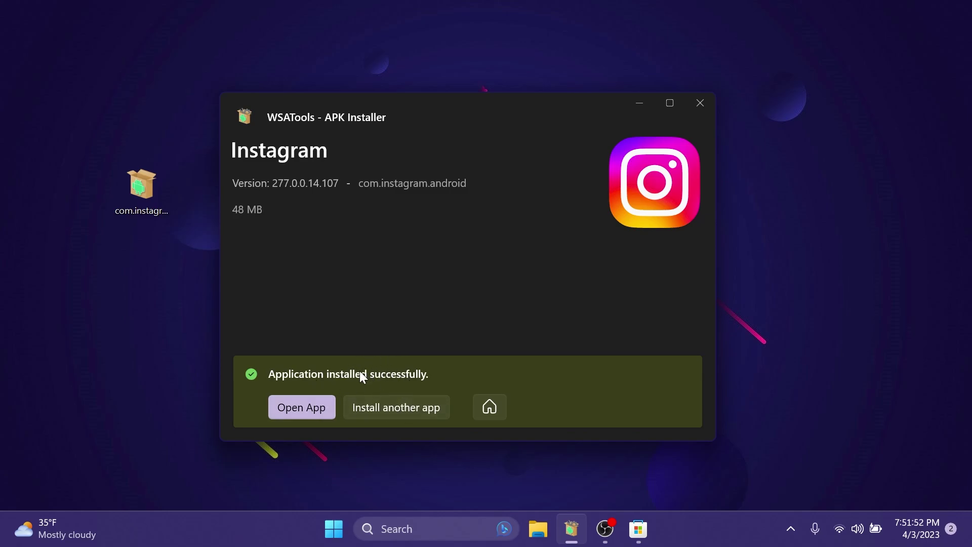
Launch Instagram and try its username and password fields on the login screen.
click(316, 405)
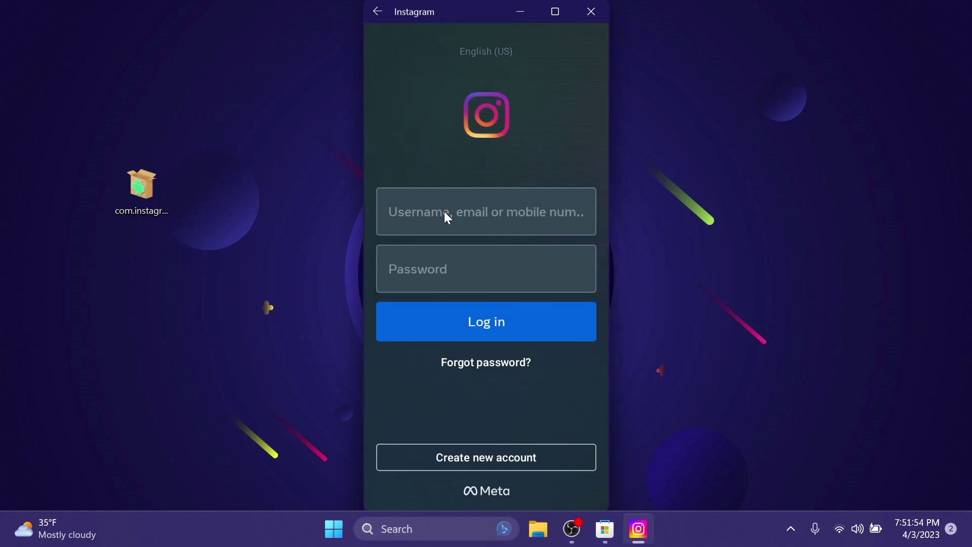
click(445, 211)
click(451, 268)
click(463, 211)
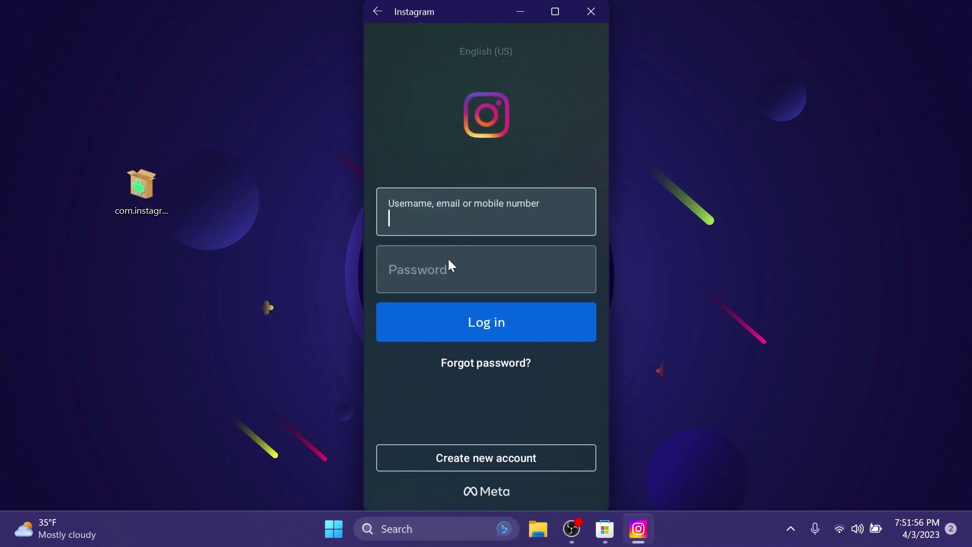
click(448, 259)
Resize and reposition the Instagram window to the left, then close the app.
drag(611, 126, 619, 148)
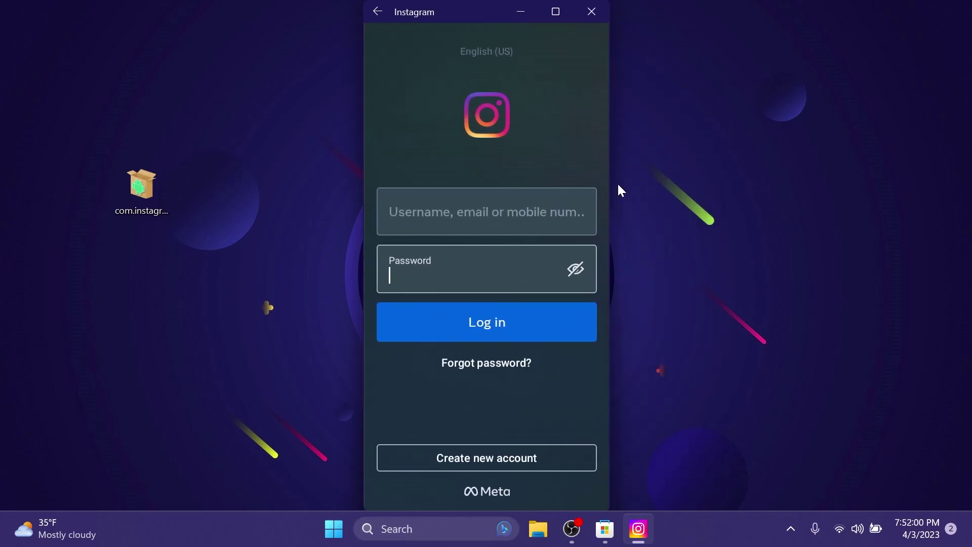
drag(456, 4, 348, 50)
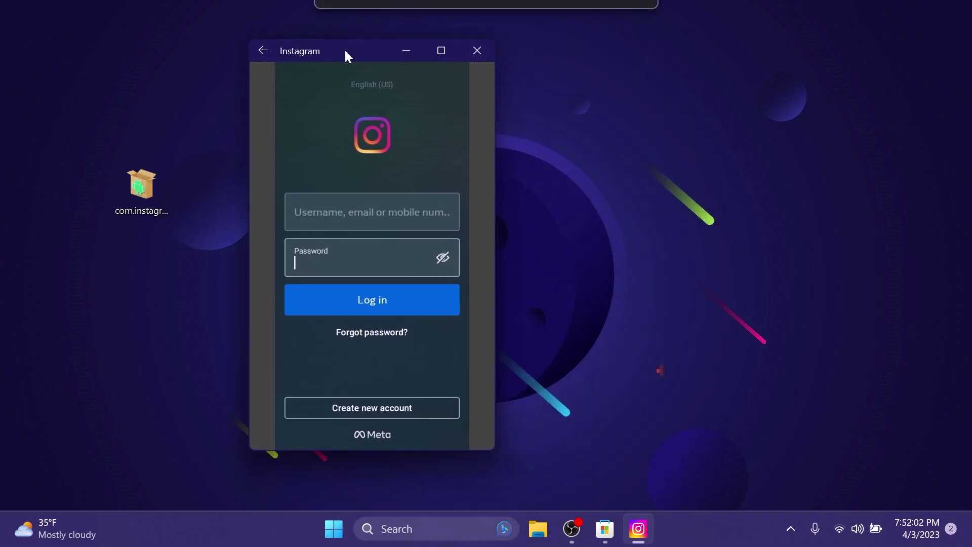
drag(495, 198, 588, 200)
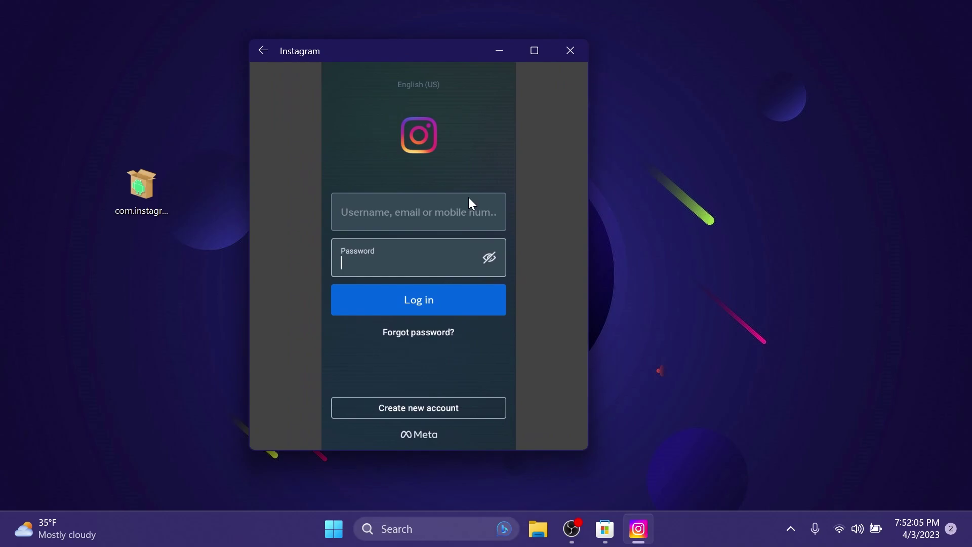
click(358, 203)
drag(393, 50, 380, 50)
click(554, 52)
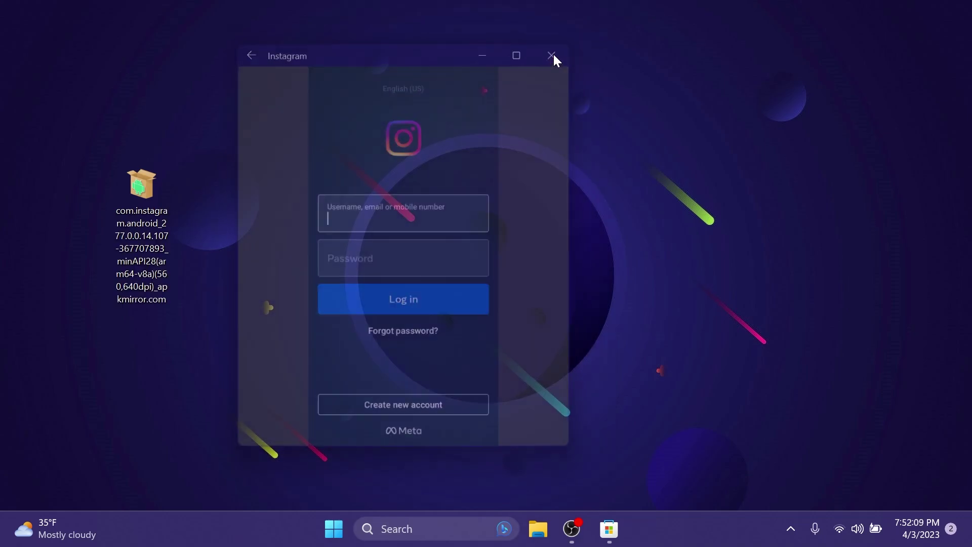